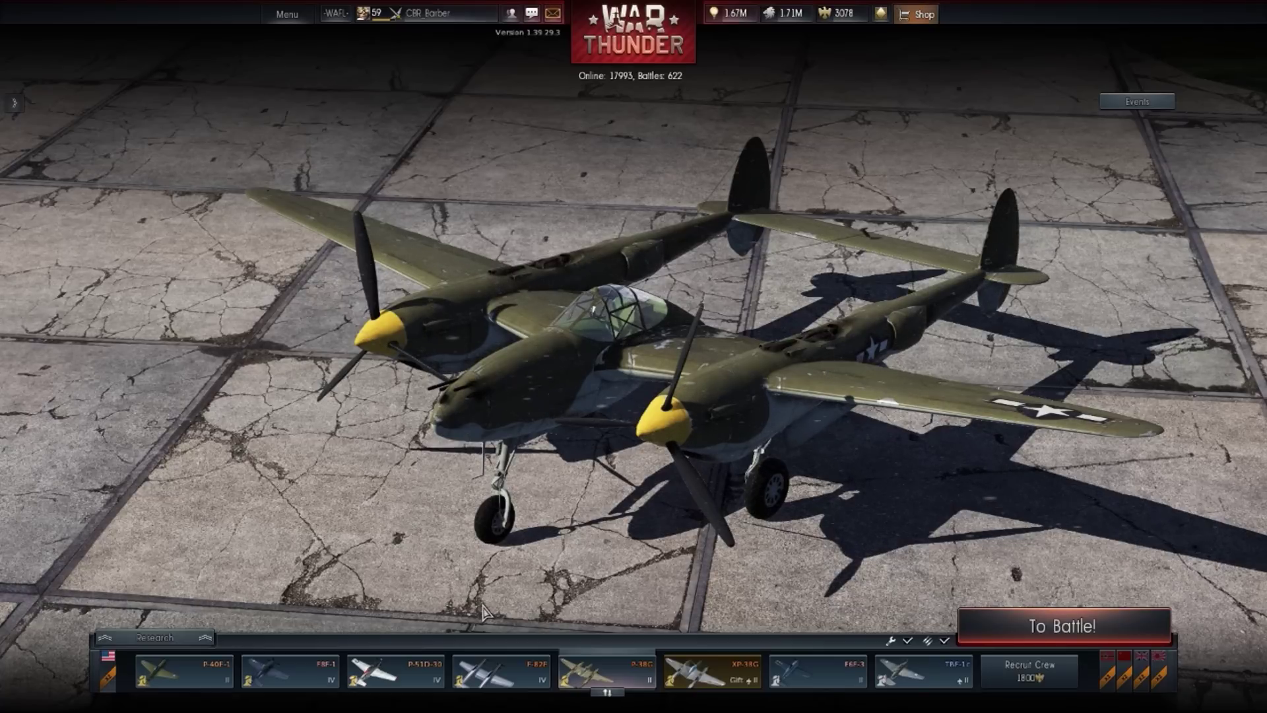
# - Open the Customization screen from the P-38G slot in the hangar bar
pyautogui.click(627, 672)
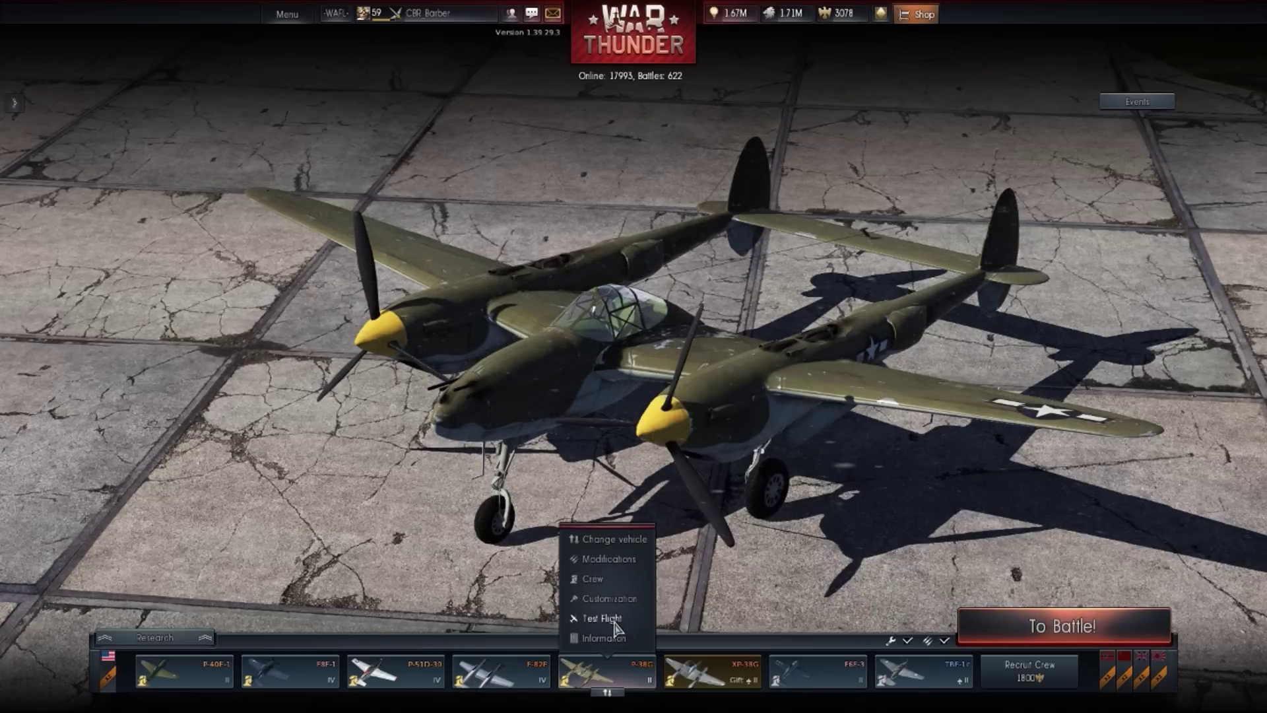
pyautogui.click(609, 597)
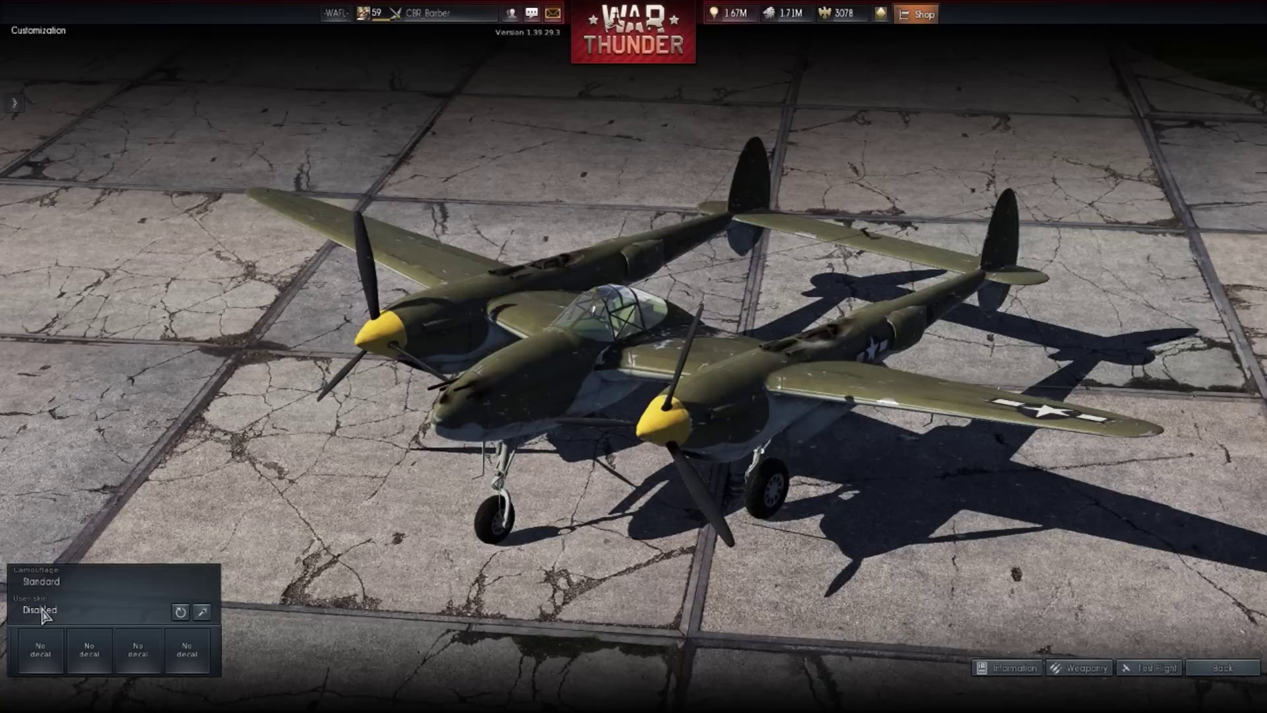
# - Create a test sample user skin for the P-38G and acknowledge the success message
pyautogui.click(202, 615)
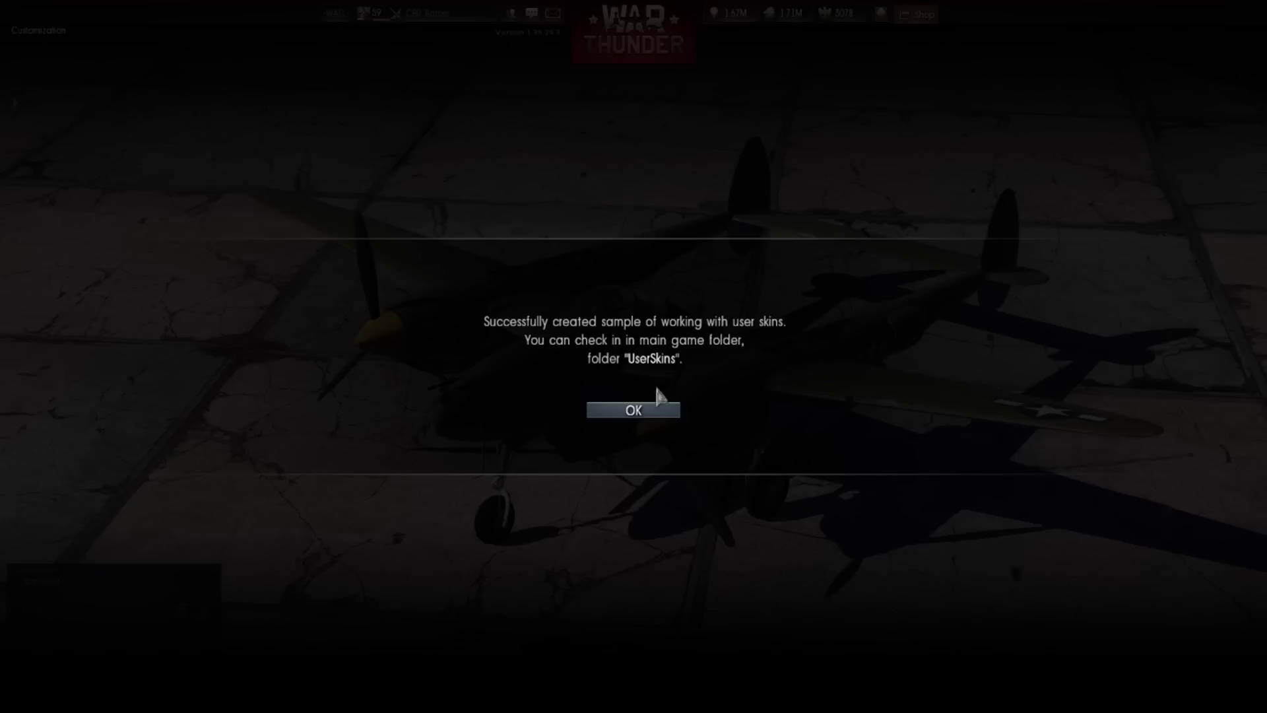
pyautogui.click(645, 410)
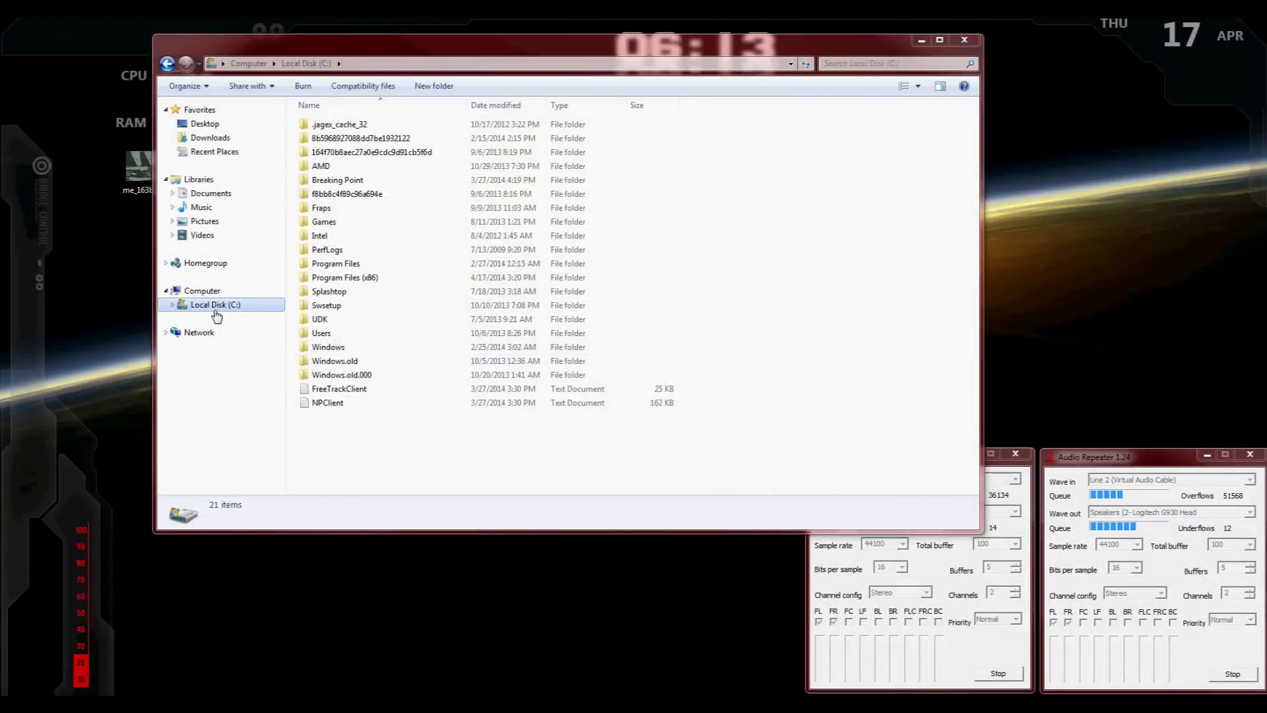
# - Browse to Program Files (x86) > Steam > SteamApps > common > War Thunder > UserSkins
pyautogui.doubleClick(334, 278)
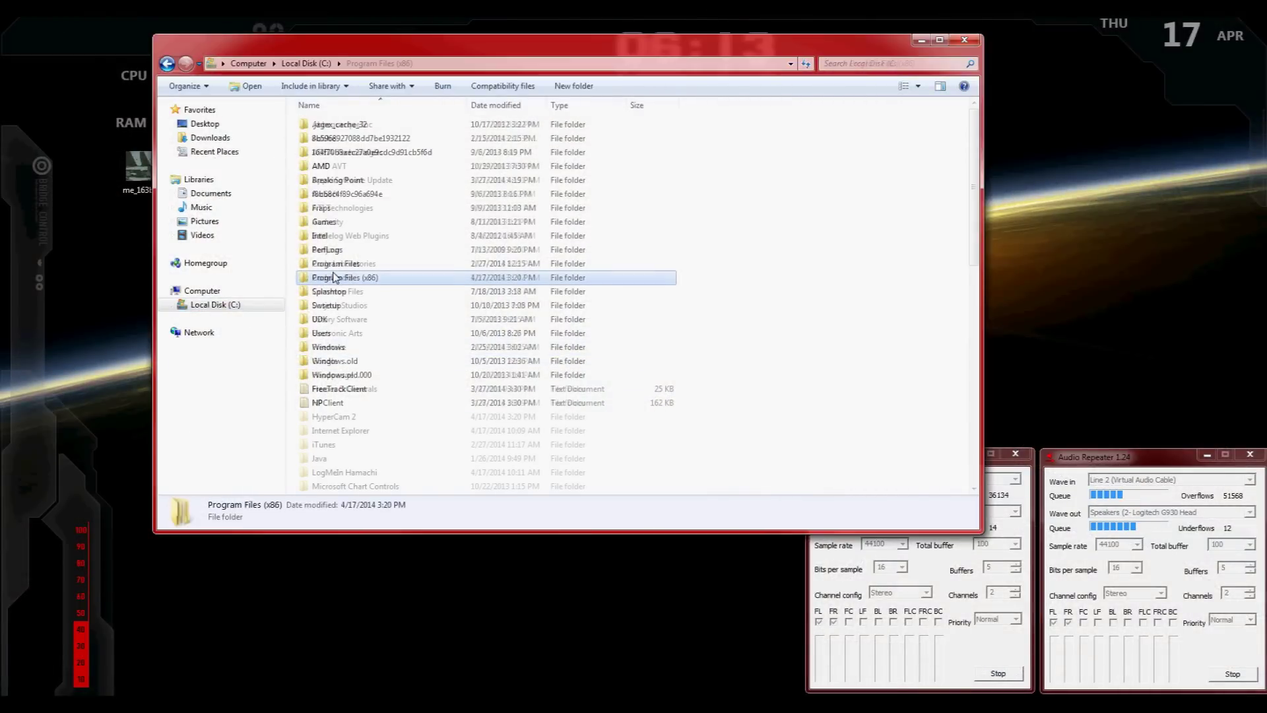
pyautogui.scroll(-7, 396, 323)
pyautogui.scroll(-5, 426, 330)
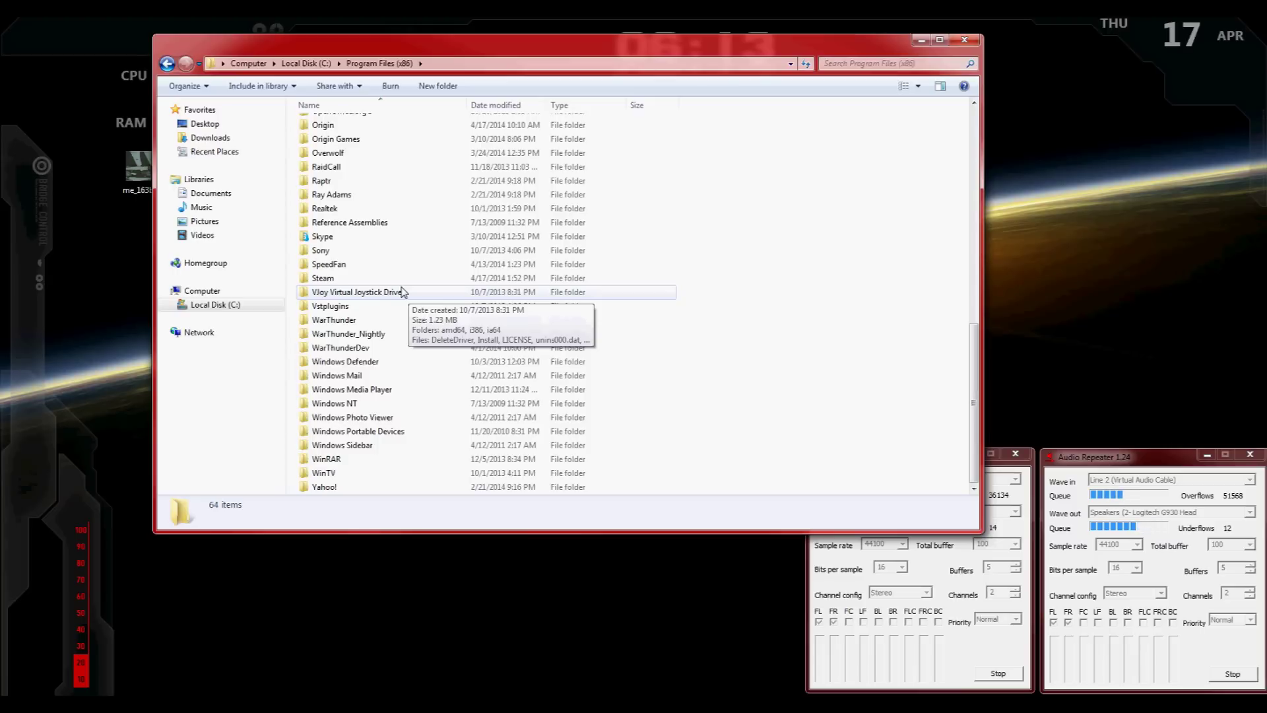
pyautogui.doubleClick(315, 322)
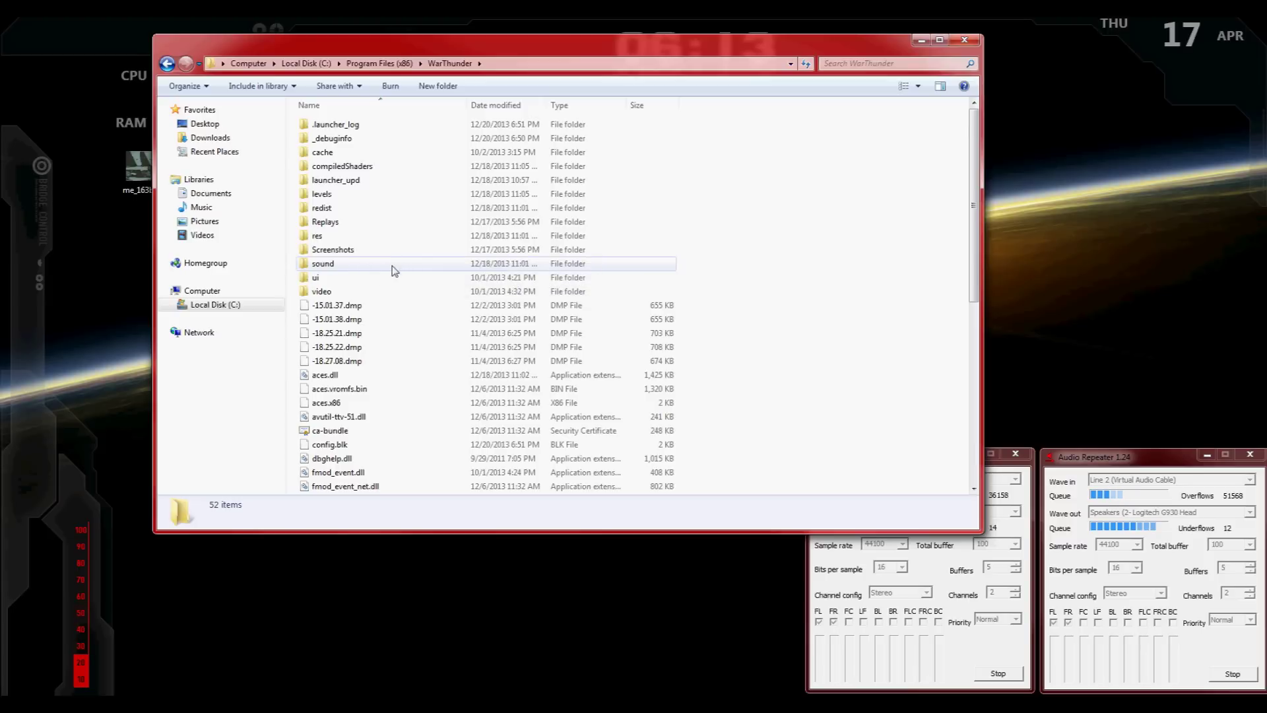
pyautogui.press('BackSpace')
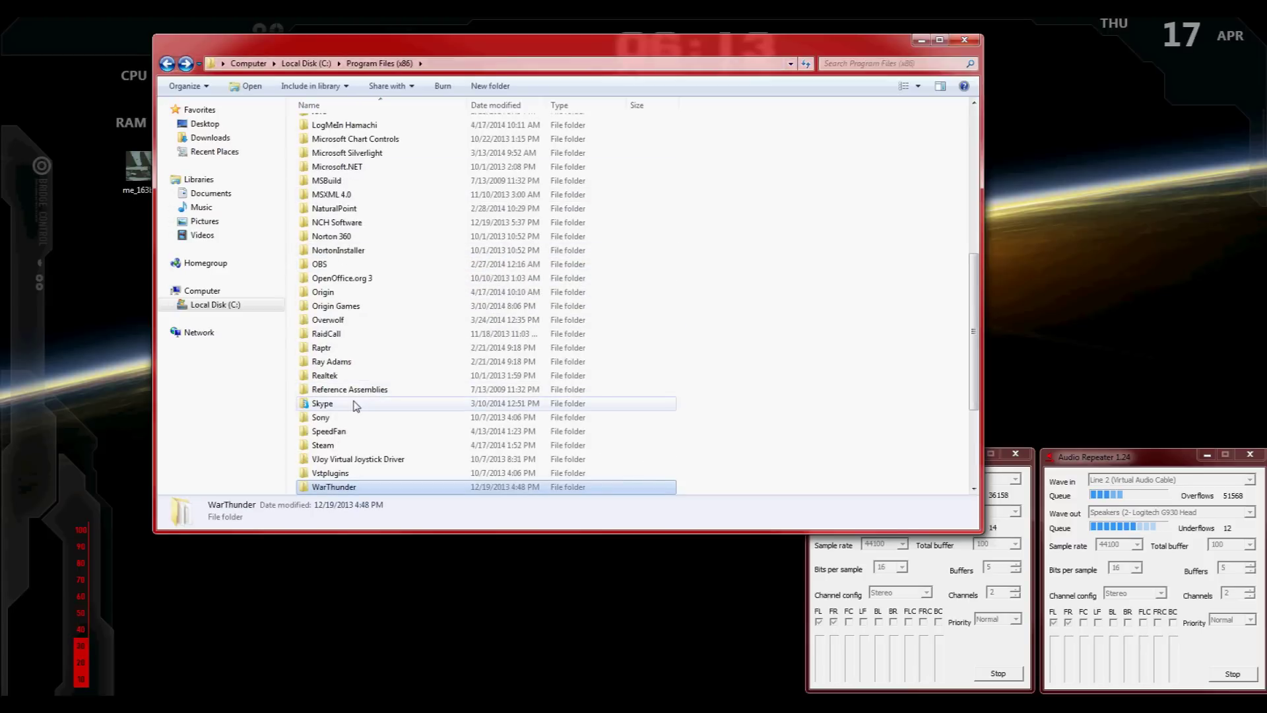
pyautogui.click(326, 447)
pyautogui.doubleClick(327, 447)
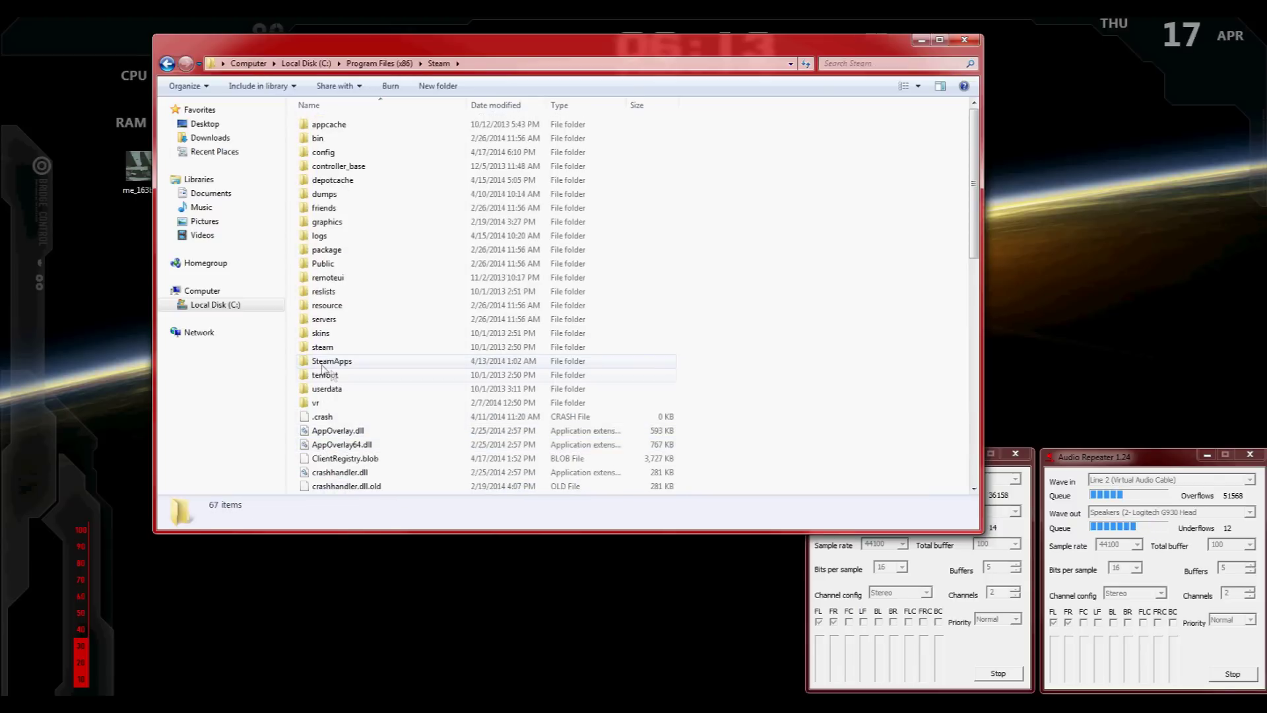
pyautogui.doubleClick(350, 363)
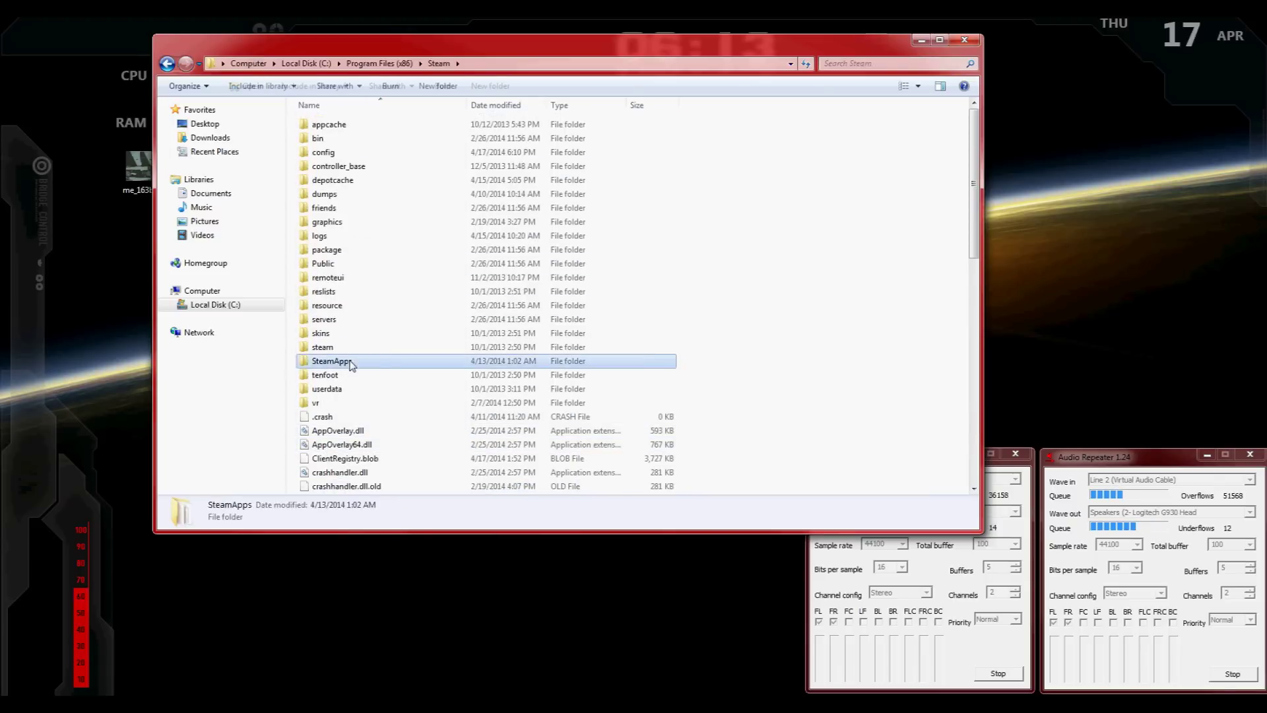
pyautogui.doubleClick(326, 125)
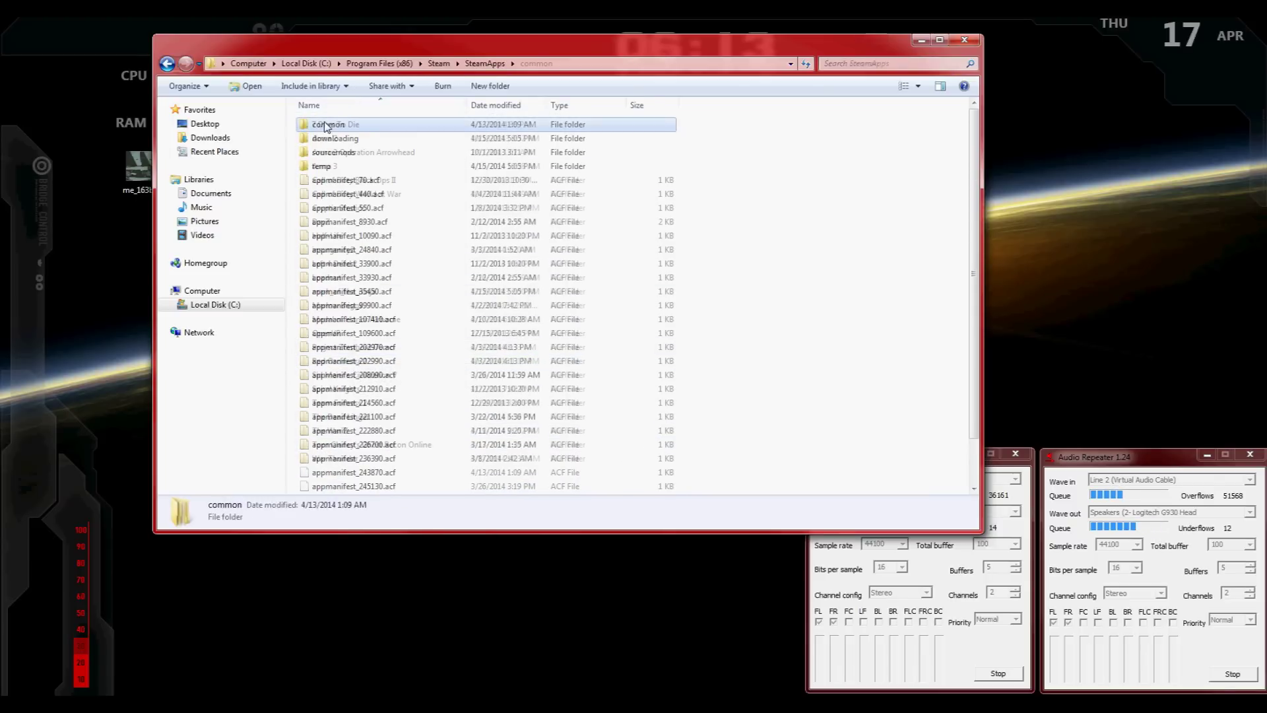
pyautogui.doubleClick(335, 459)
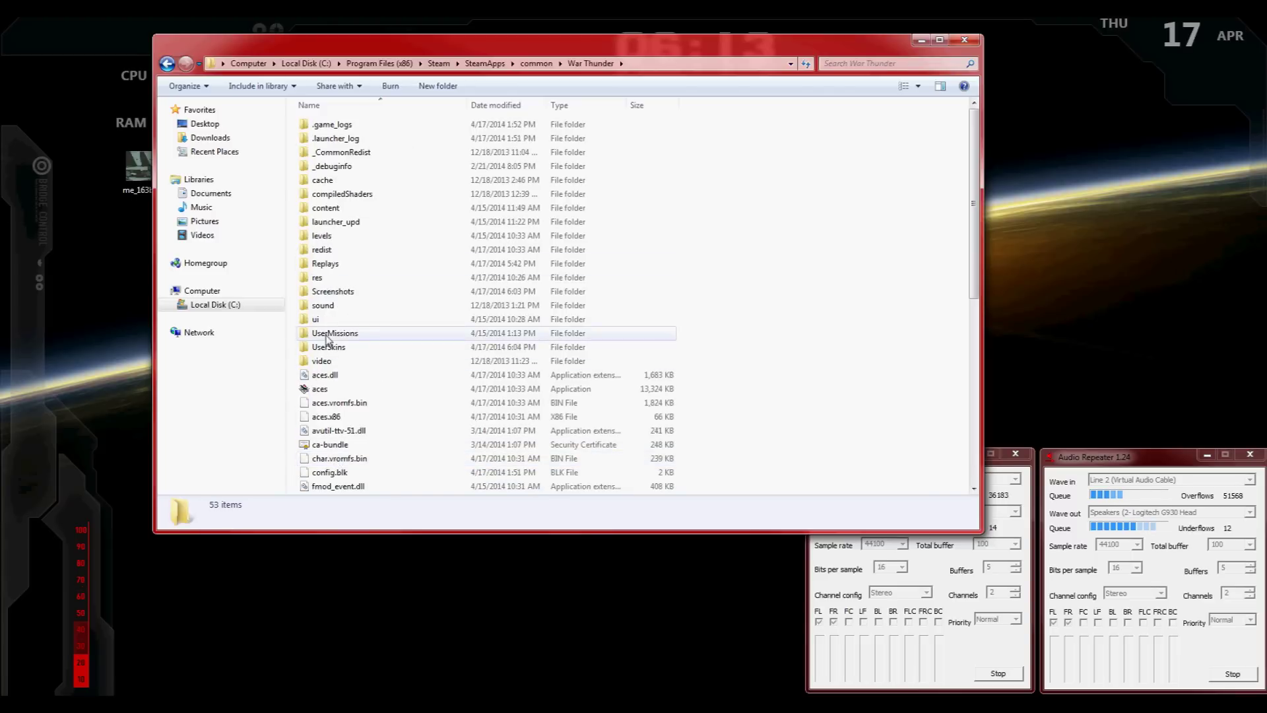
pyautogui.doubleClick(328, 348)
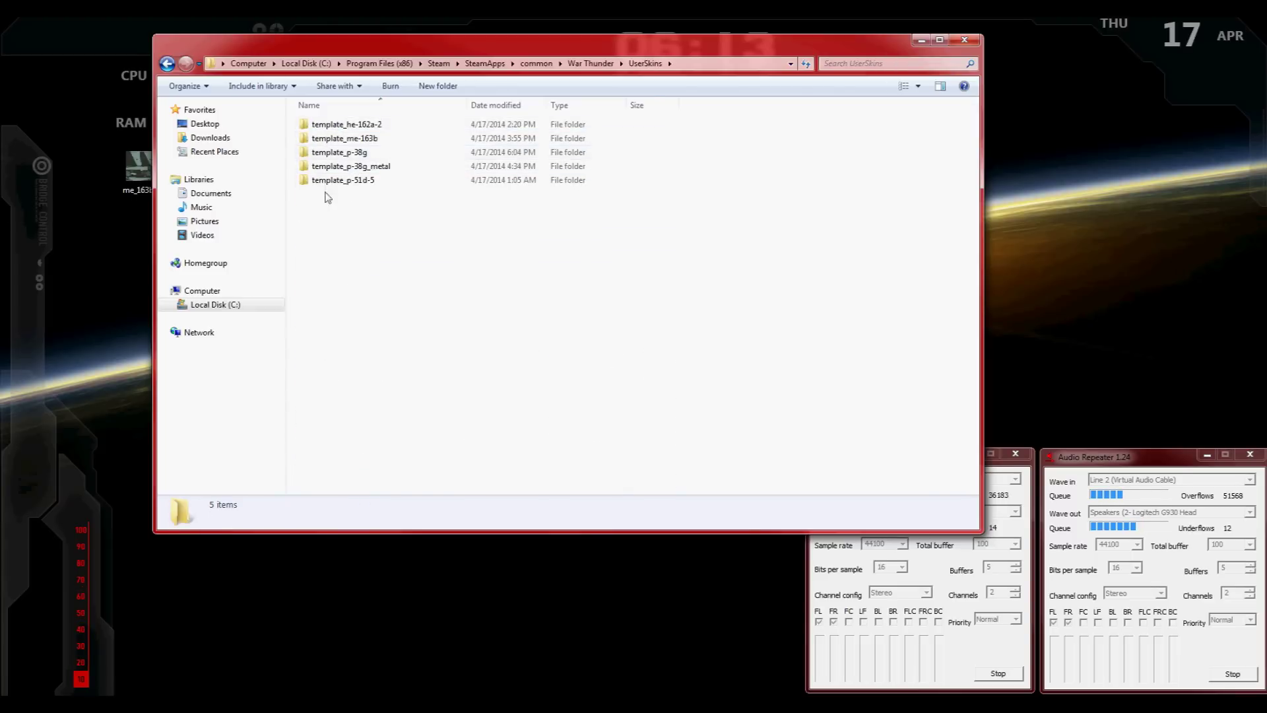
# - Copy p_38g_c.tga from template_p-38g and paste it onto the desktop
pyautogui.doubleClick(353, 153)
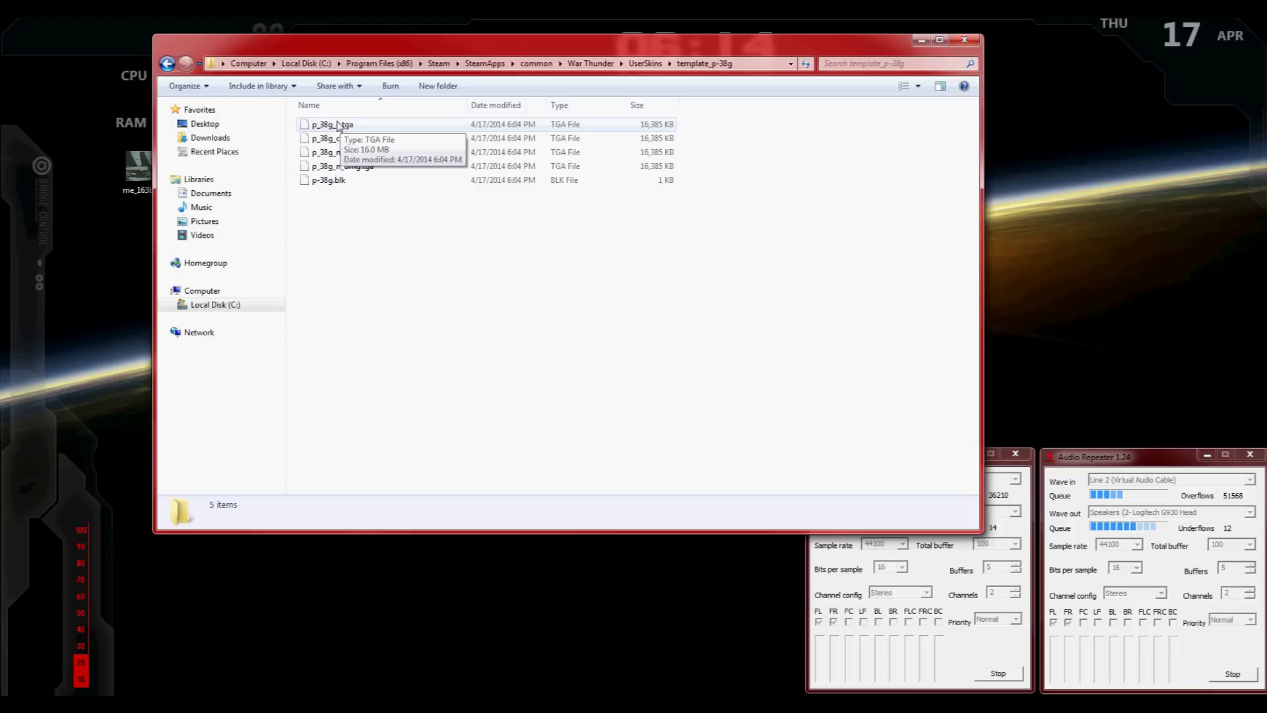
pyautogui.rightClick(338, 126)
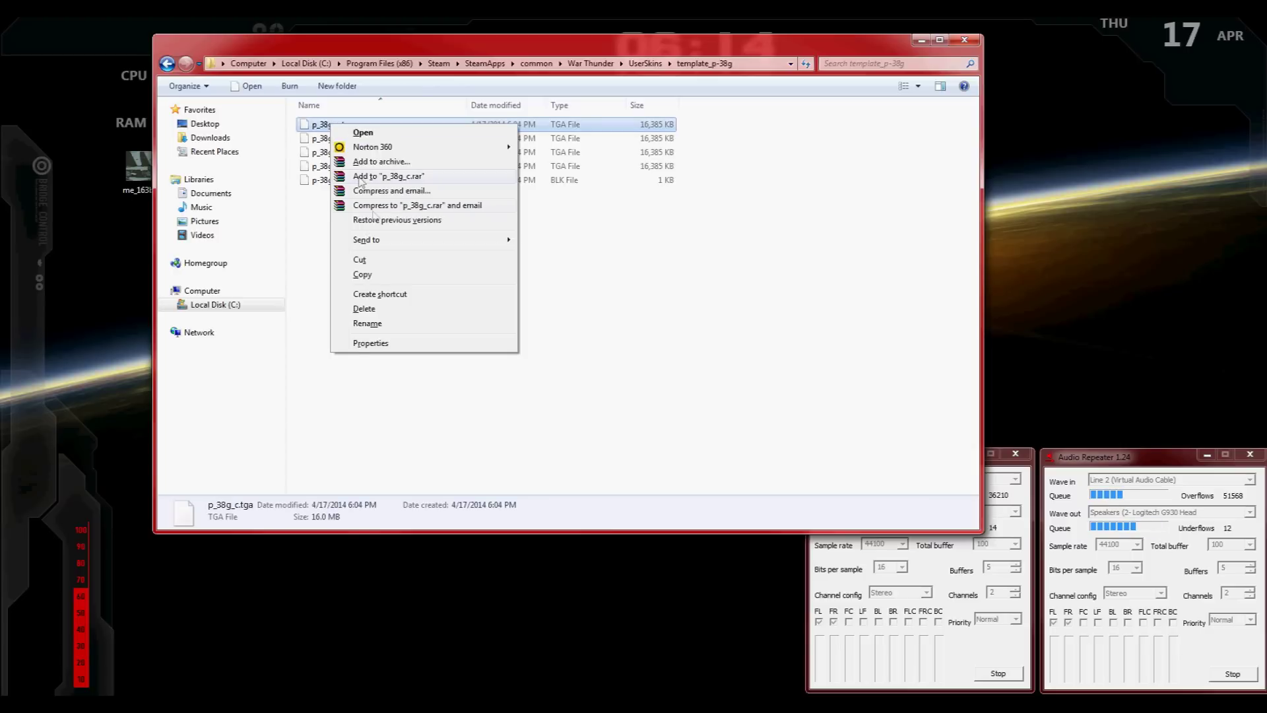
pyautogui.click(380, 273)
pyautogui.rightClick(116, 228)
pyautogui.click(147, 305)
pyautogui.moveTo(217, 41); pyautogui.dragTo(352, 55)
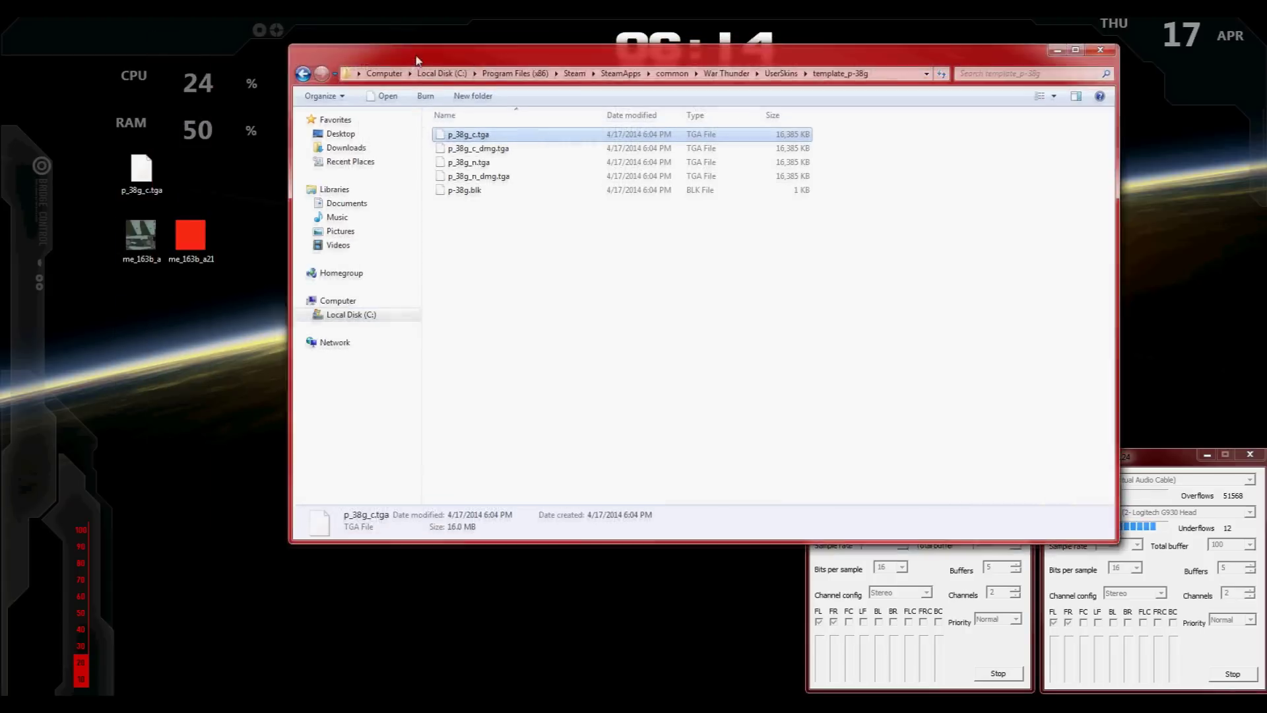
pyautogui.moveTo(153, 173); pyautogui.dragTo(156, 314)
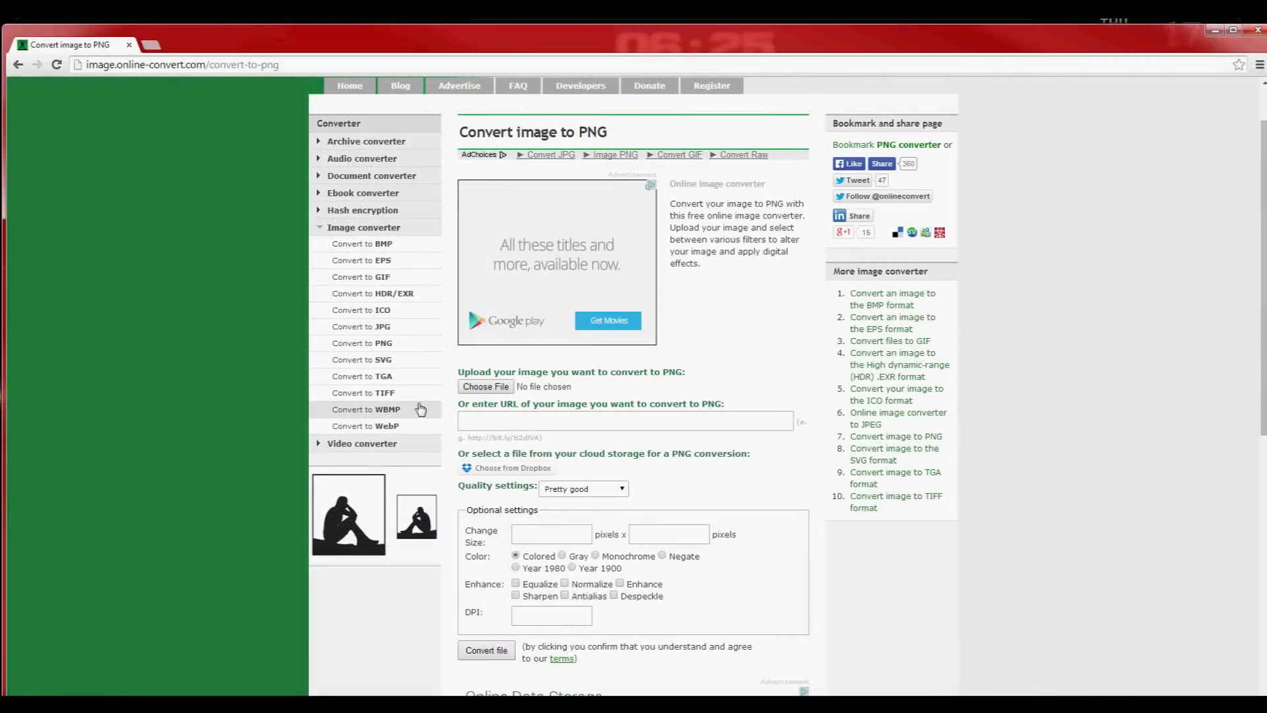
# - Upload p_38g_c.tga from the Skins folder and convert it to PNG
pyautogui.click(489, 386)
pyautogui.doubleClick(152, 590)
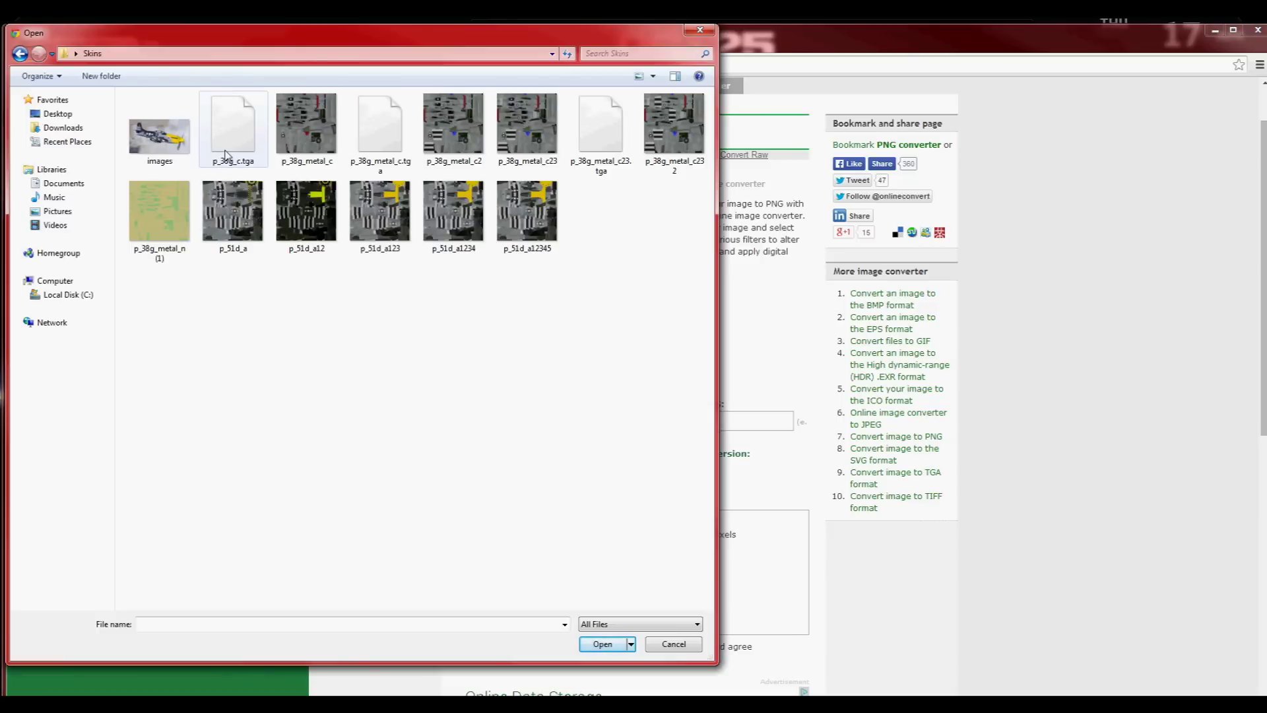
pyautogui.doubleClick(225, 136)
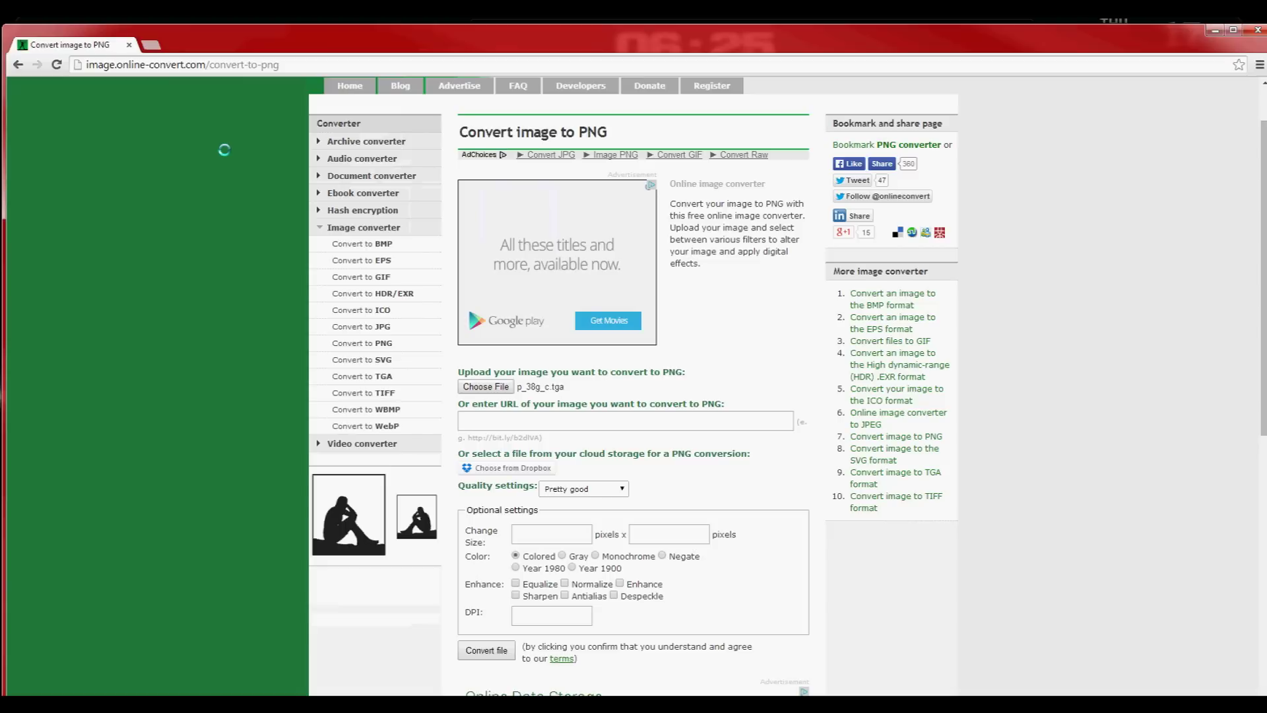
pyautogui.scroll(-4, 577, 357)
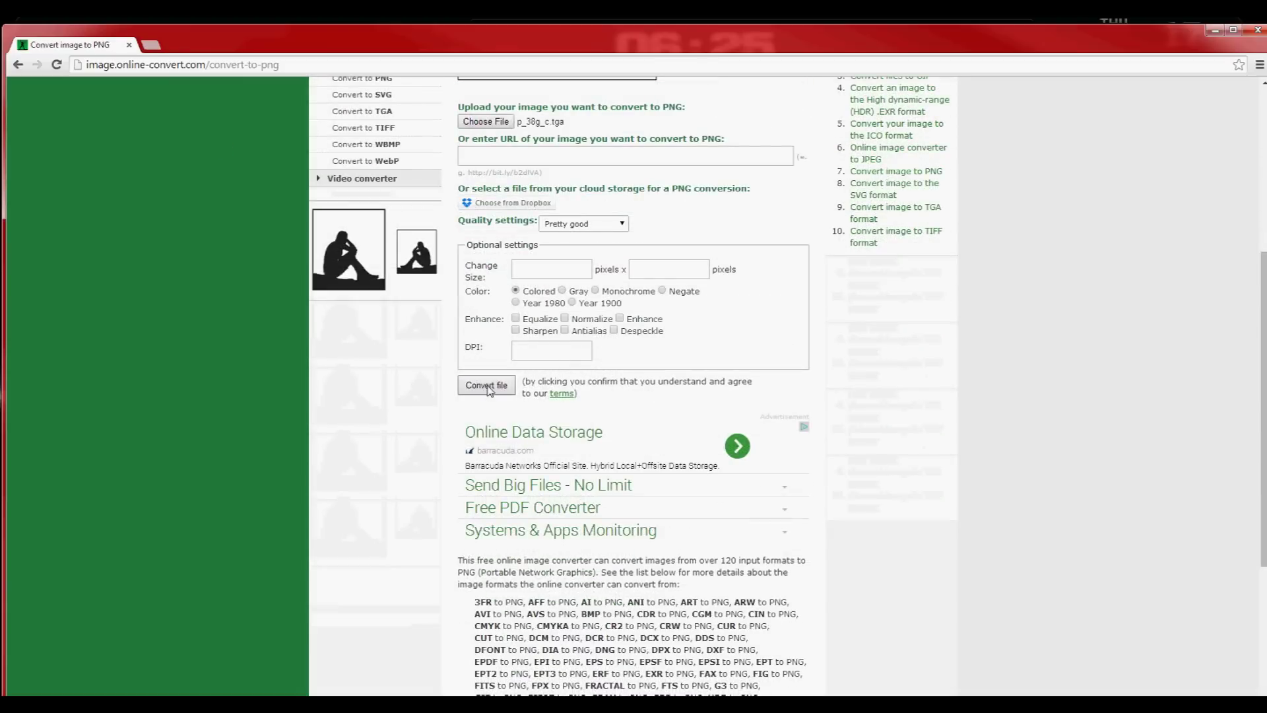
pyautogui.click(488, 386)
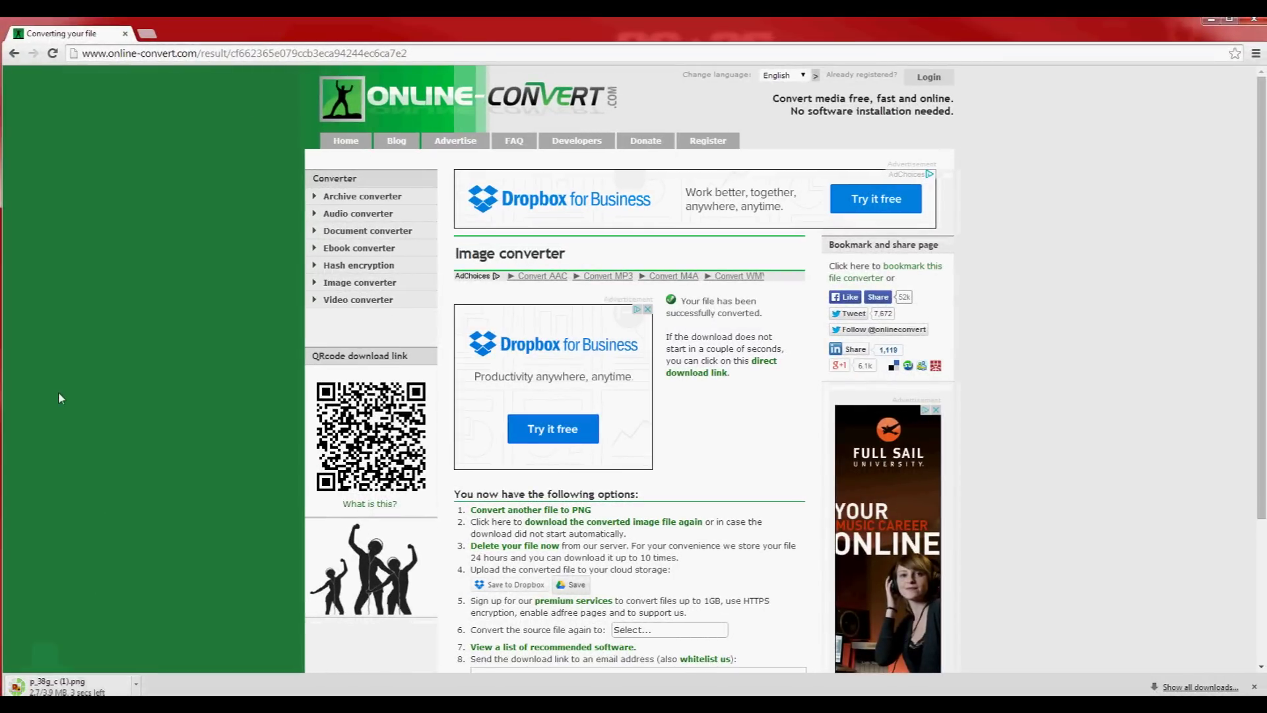
# - Inspect the downloaded p_38g_c (1).png in Windows Photo Viewer
pyautogui.click(66, 686)
pyautogui.scroll(-2, 407, 413)
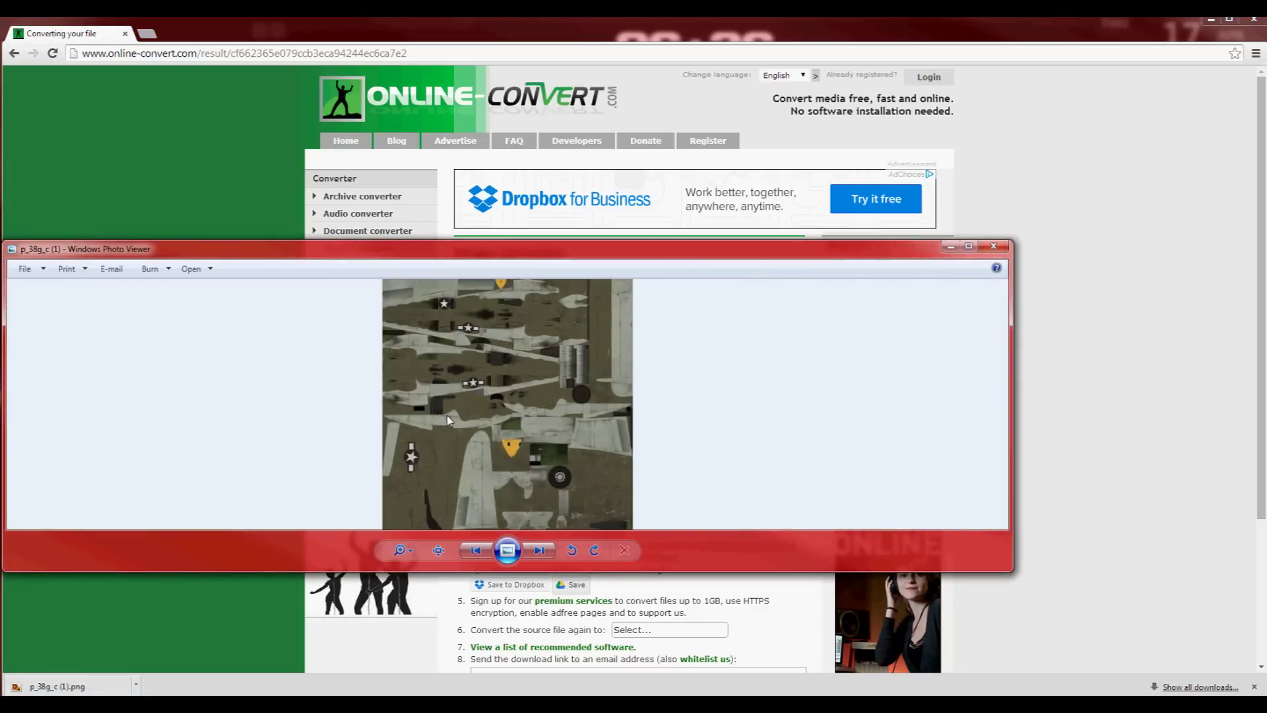
pyautogui.scroll(2, 456, 411)
pyautogui.scroll(-2, 528, 390)
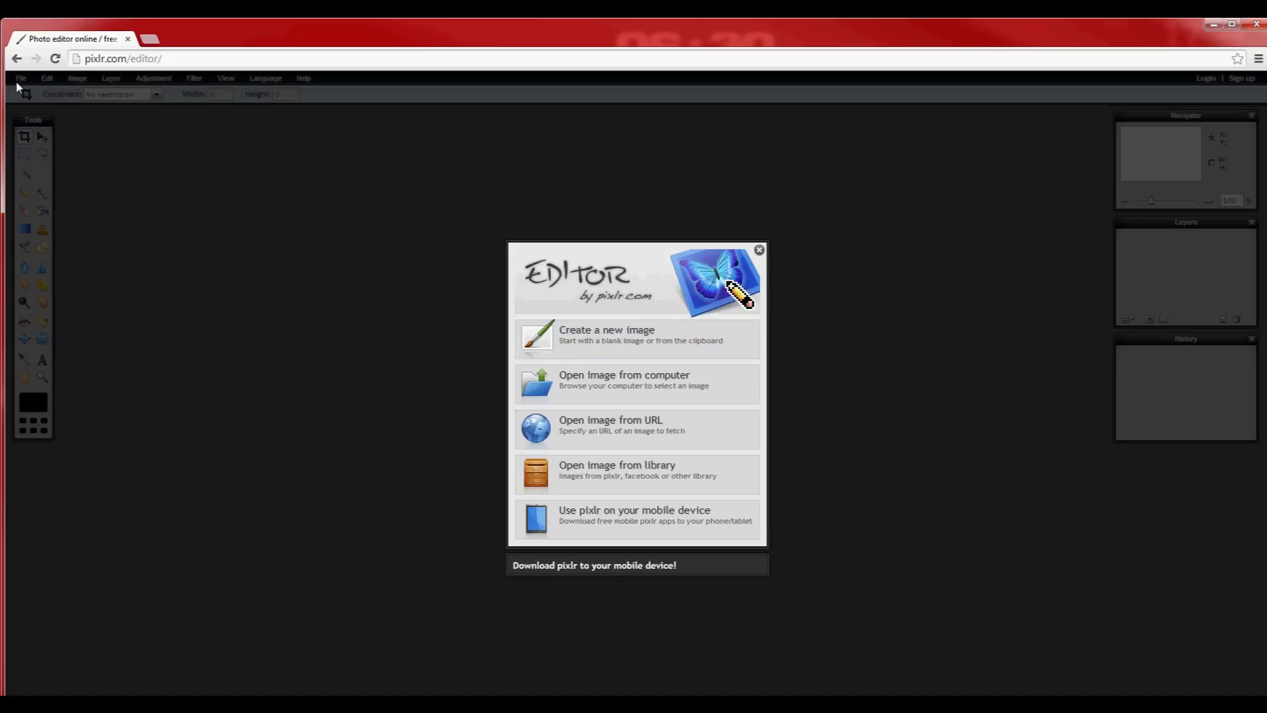
# - Open p_38g_c from the Skins folder as a new image in Pixlr
pyautogui.click(635, 397)
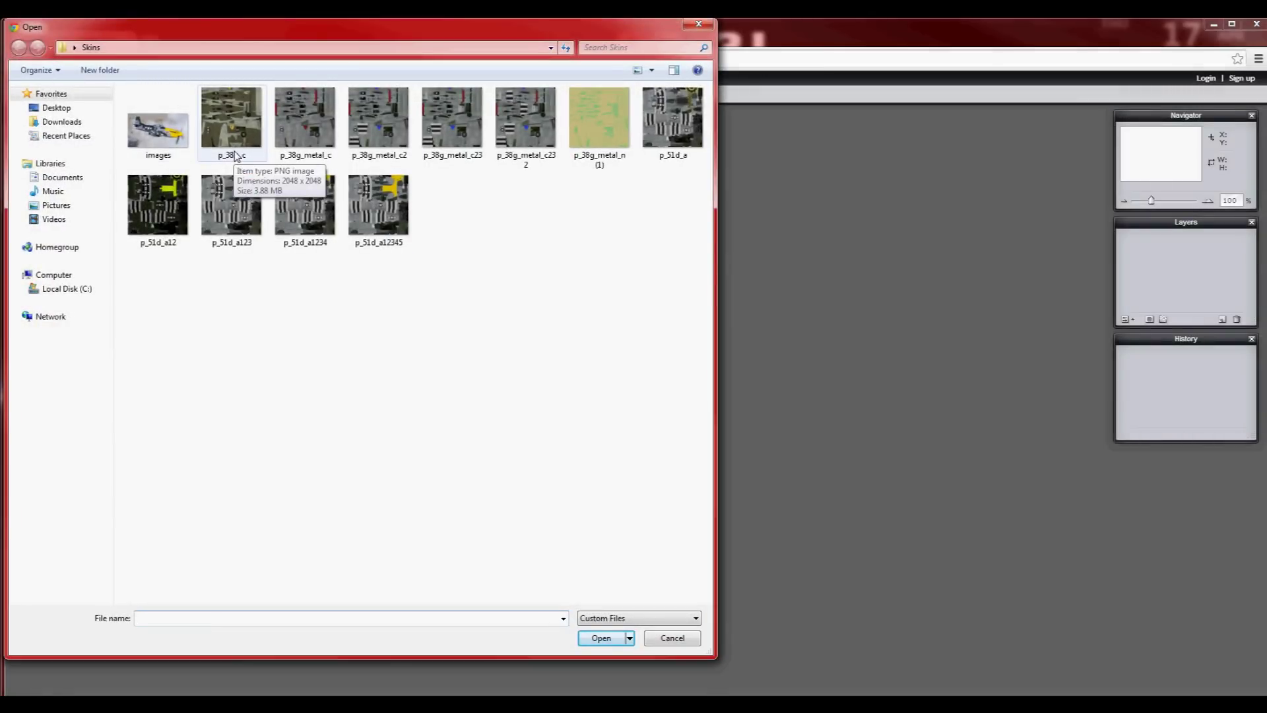
pyautogui.doubleClick(242, 136)
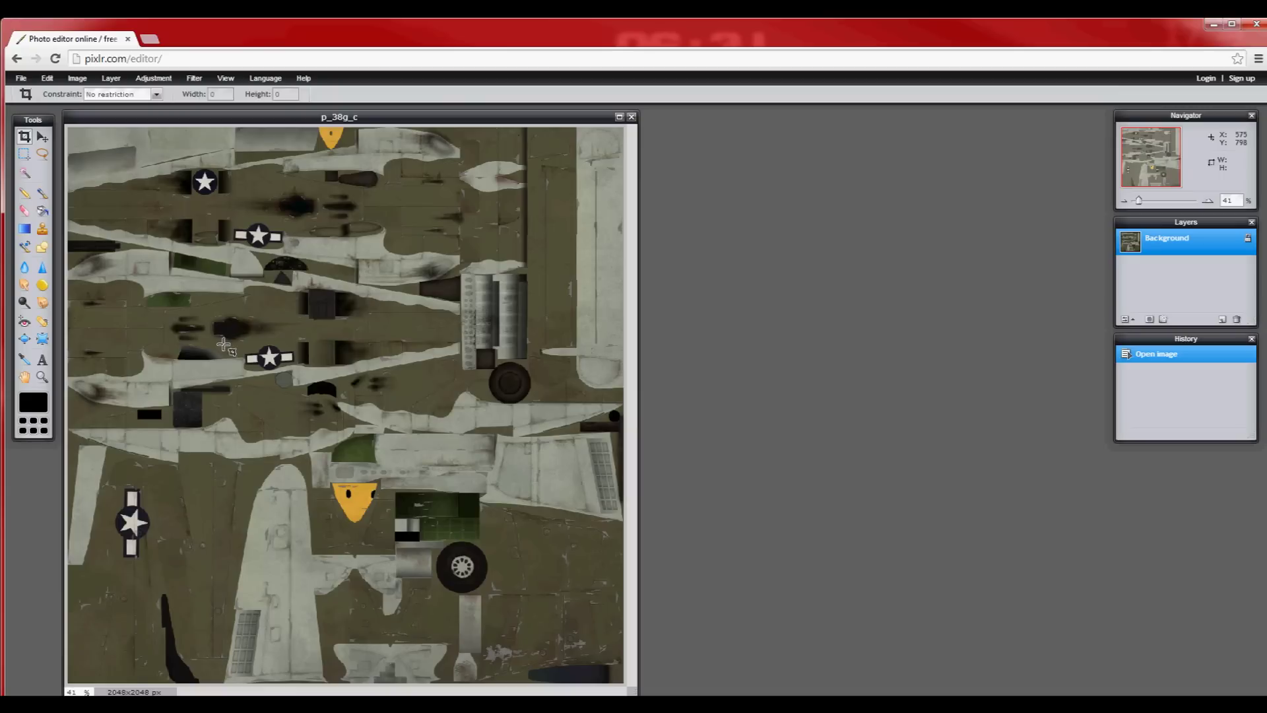
# - Set the paint bucket colour to red ff0000 and fill the lower and top yellow markings
pyautogui.click(43, 210)
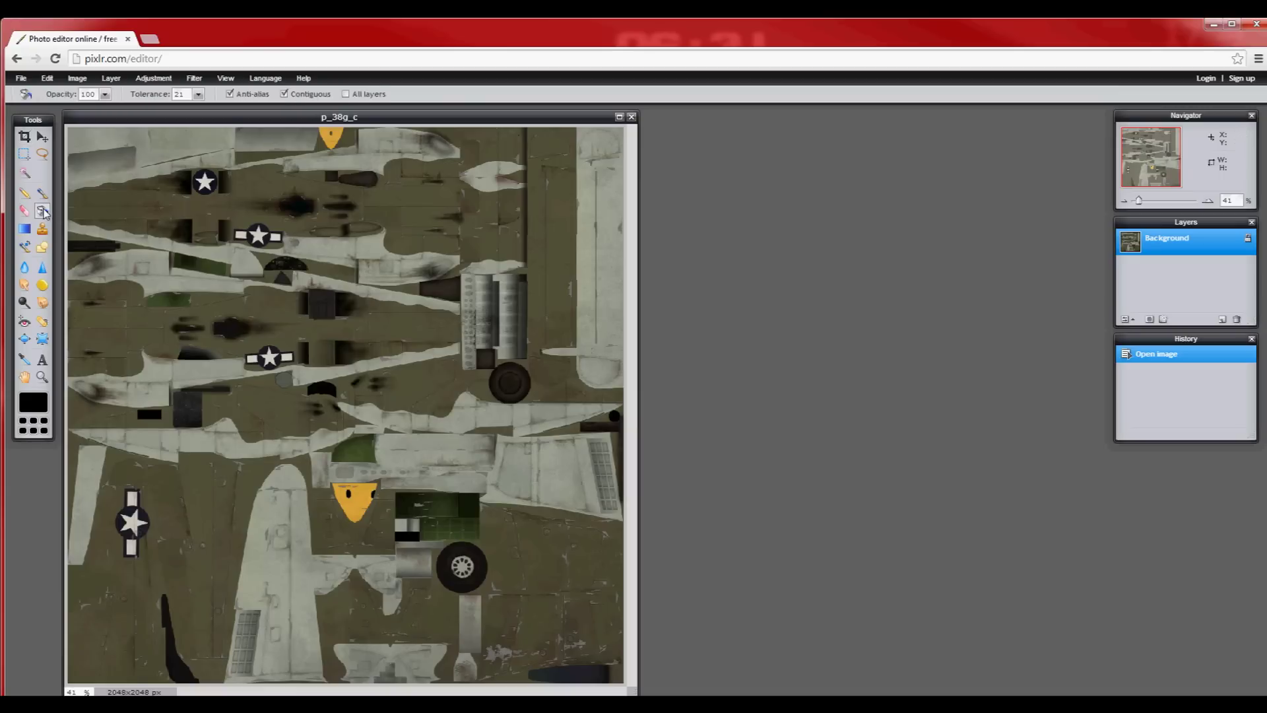
pyautogui.click(33, 402)
pyautogui.click(603, 366)
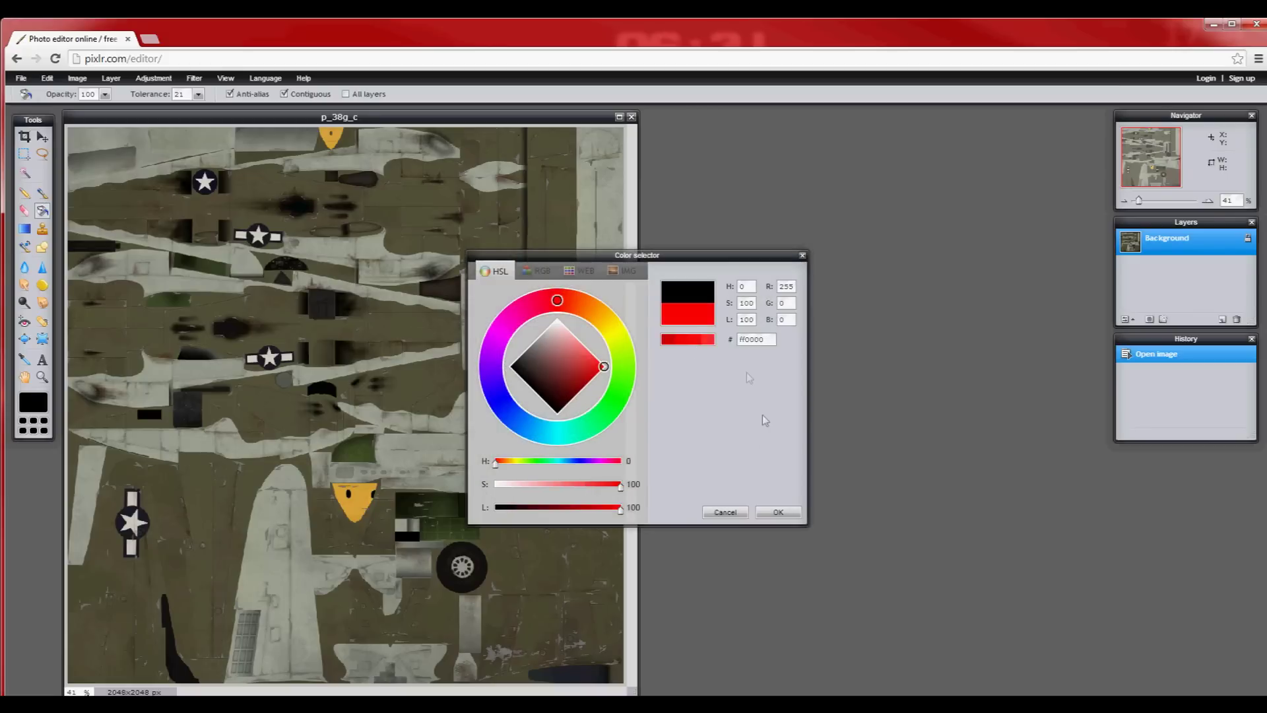
pyautogui.click(777, 512)
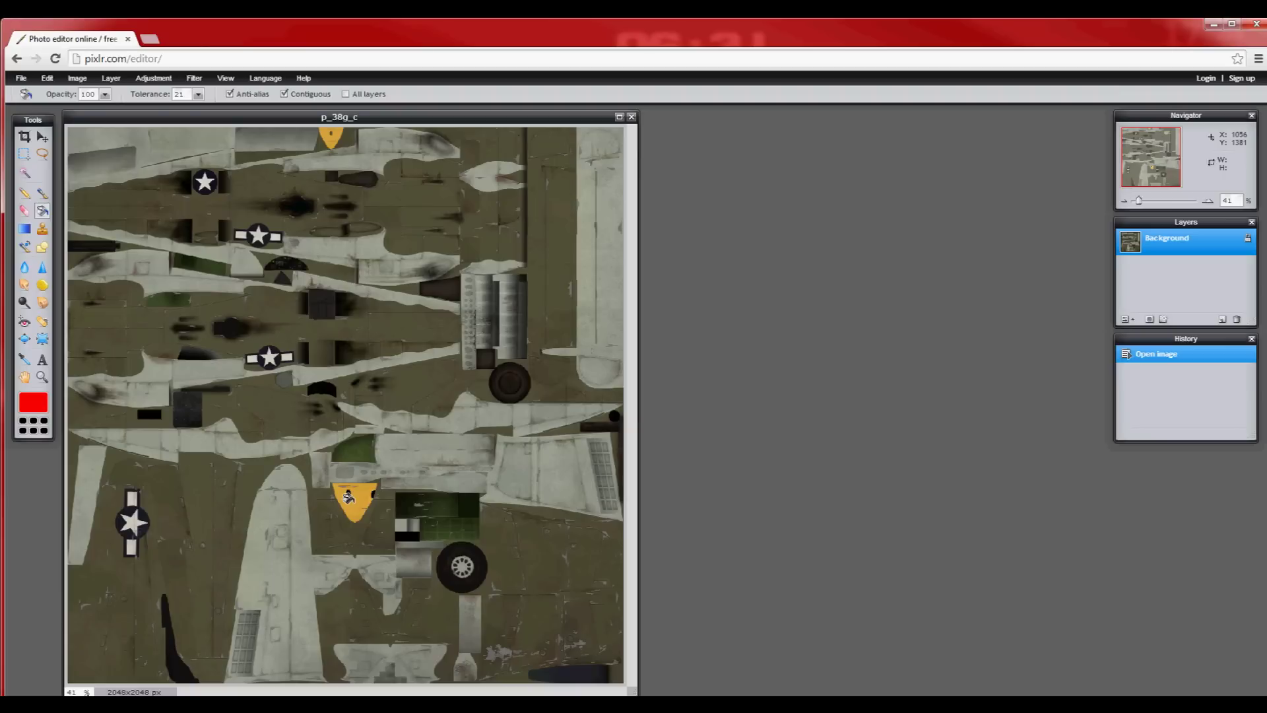
pyautogui.click(348, 497)
pyautogui.click(330, 137)
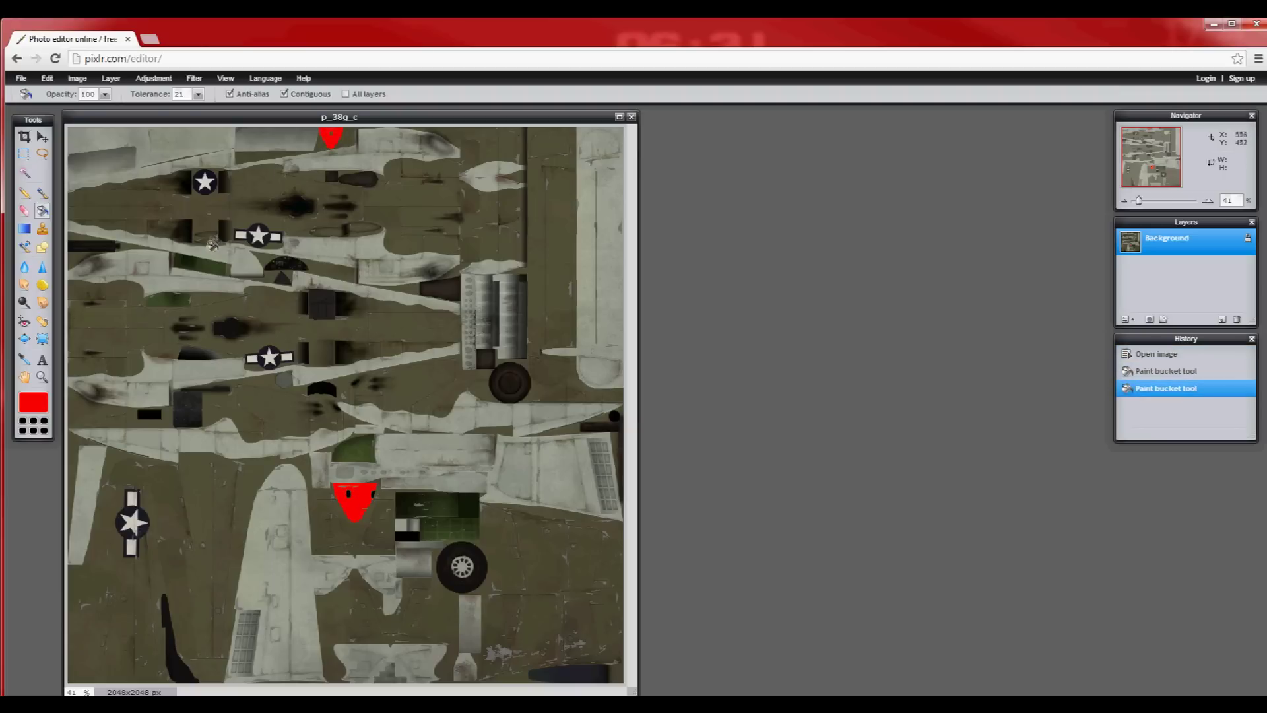
# - Save the edited texture as PNG p_38g_c123 in the Skins folder
pyautogui.click(19, 78)
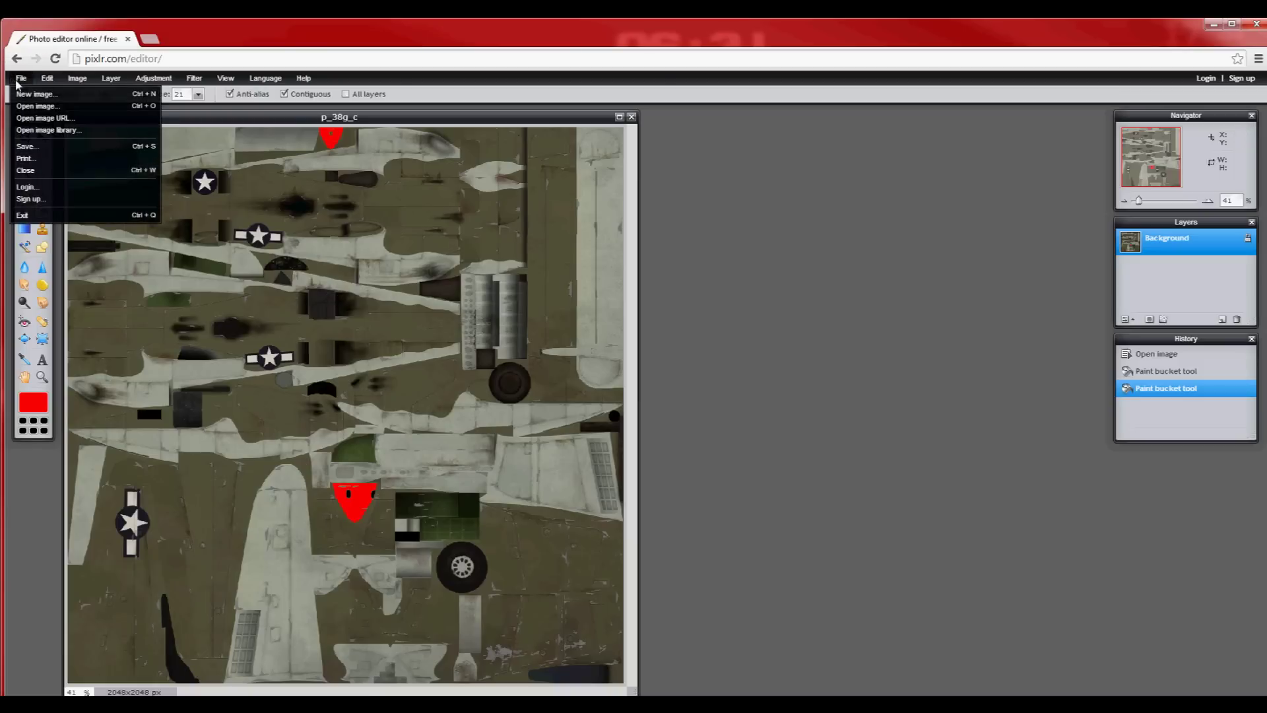
pyautogui.click(52, 148)
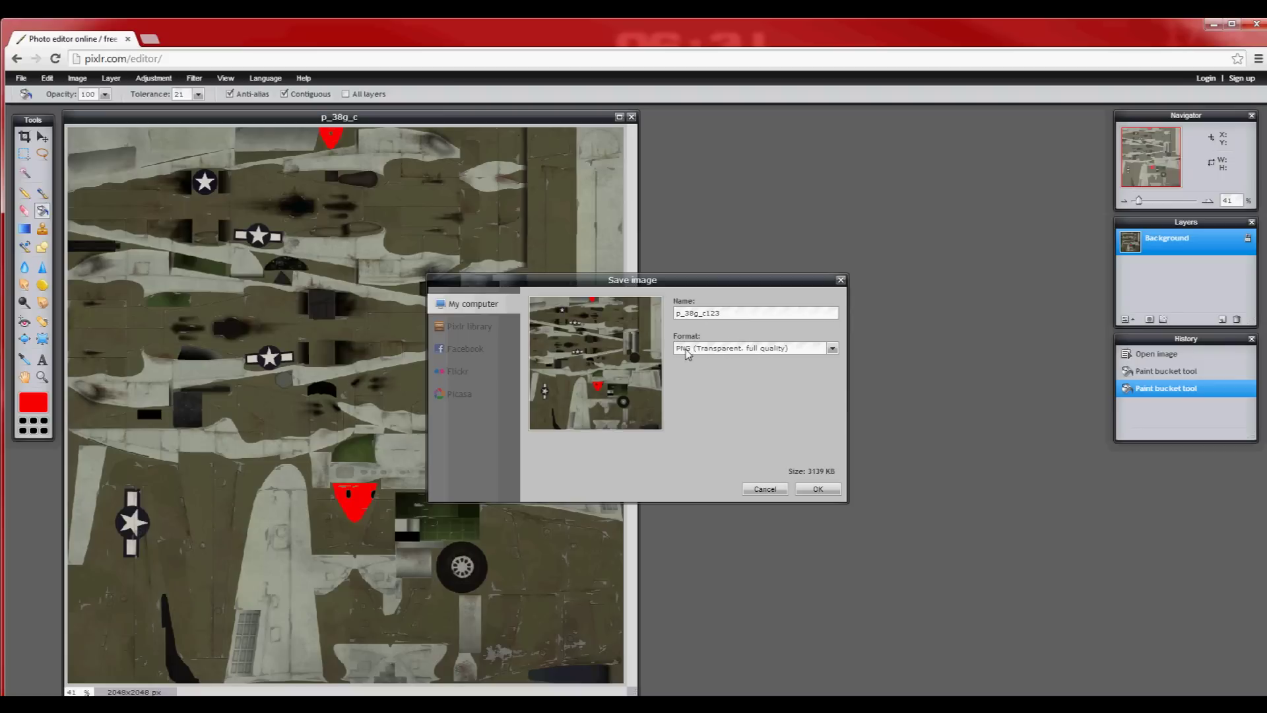
pyautogui.click(825, 488)
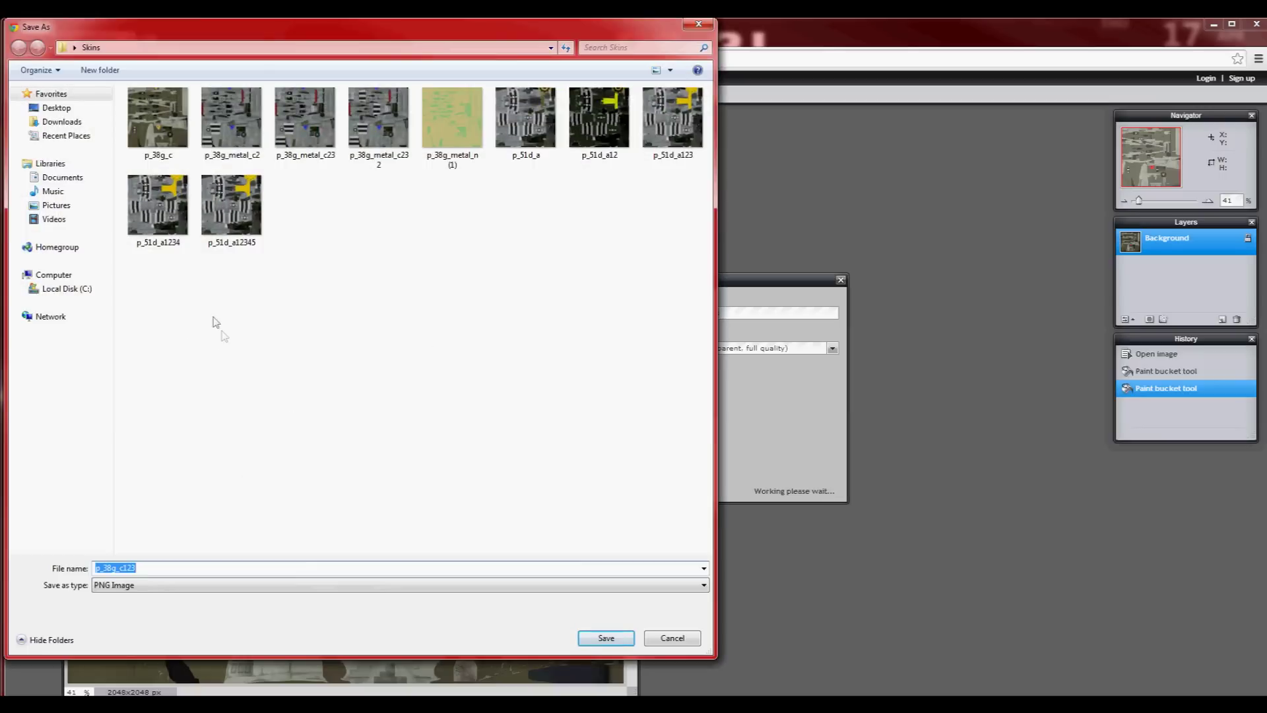
pyautogui.click(588, 639)
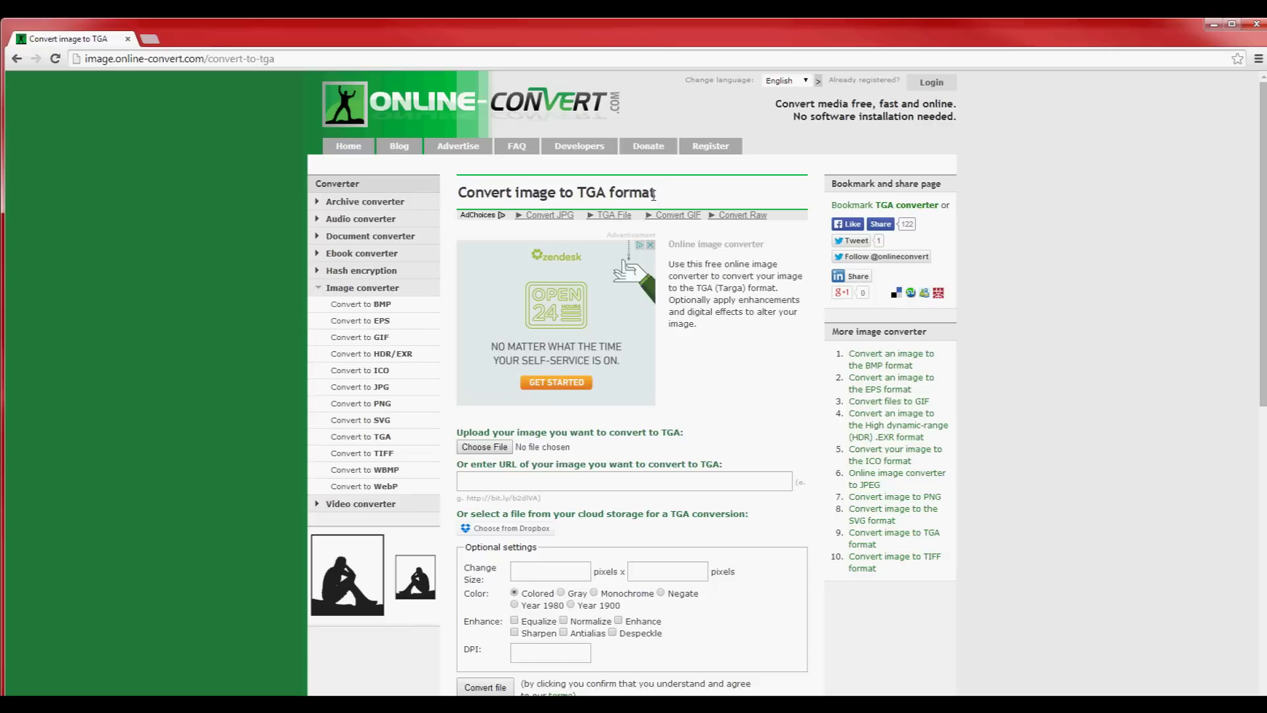
# - Upload p_38g_c123 from the Skins folder and start converting it to TGA
pyautogui.click(499, 447)
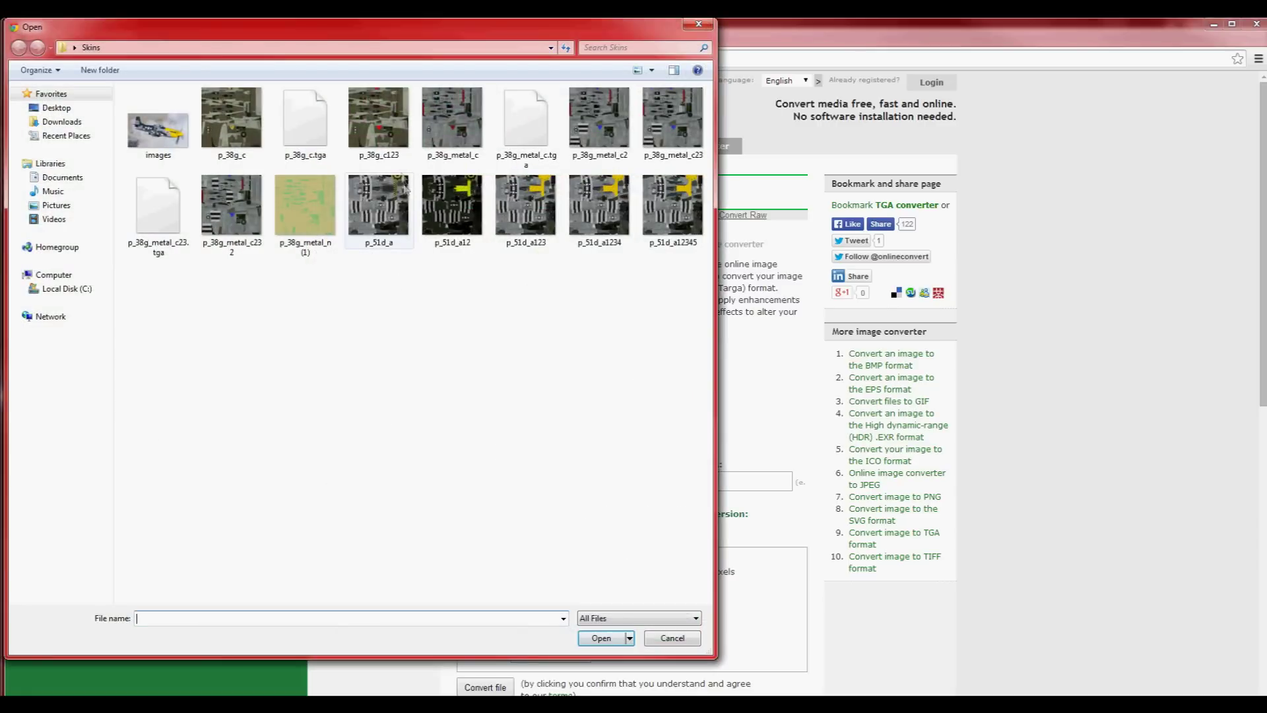
pyautogui.doubleClick(391, 125)
pyautogui.scroll(-5, 508, 315)
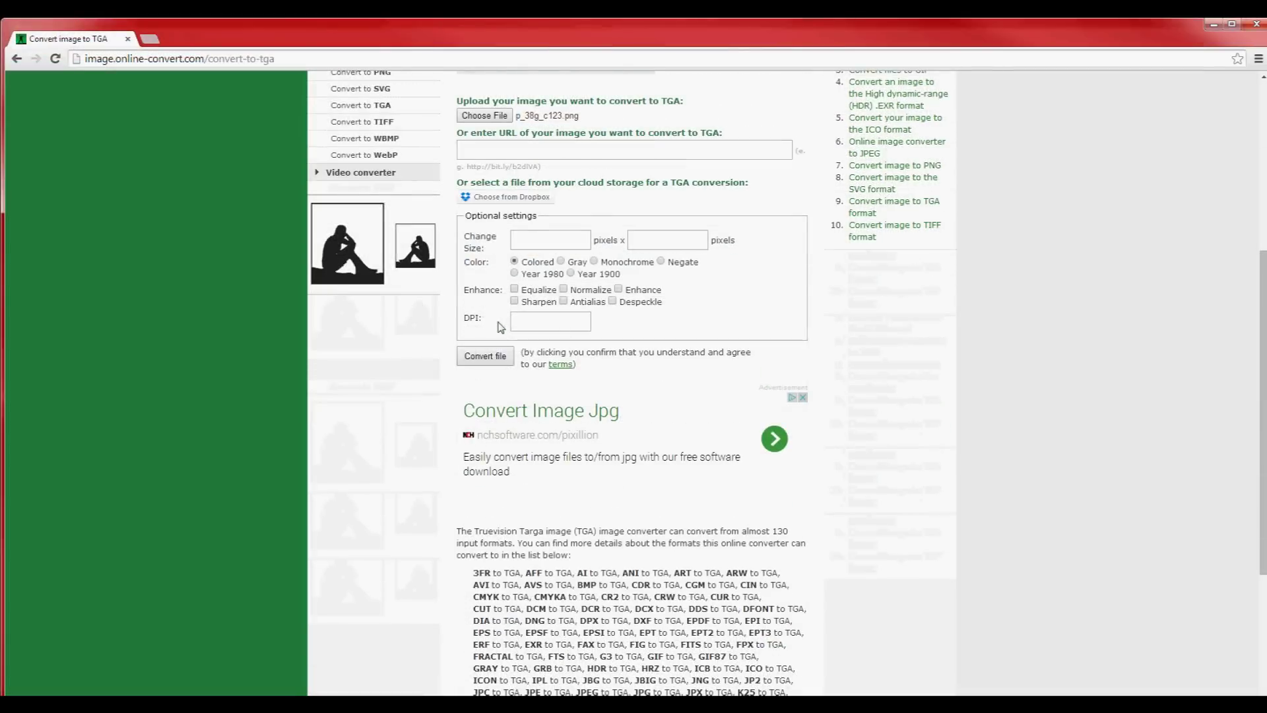
pyautogui.click(489, 360)
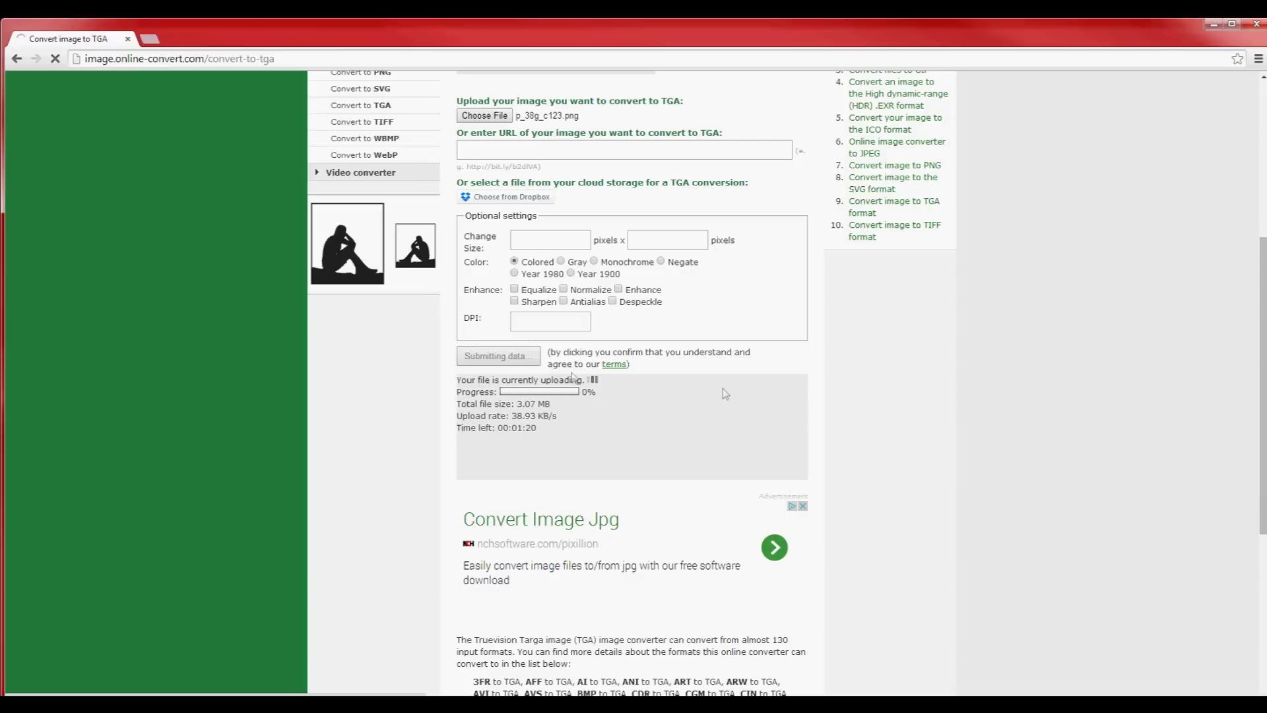